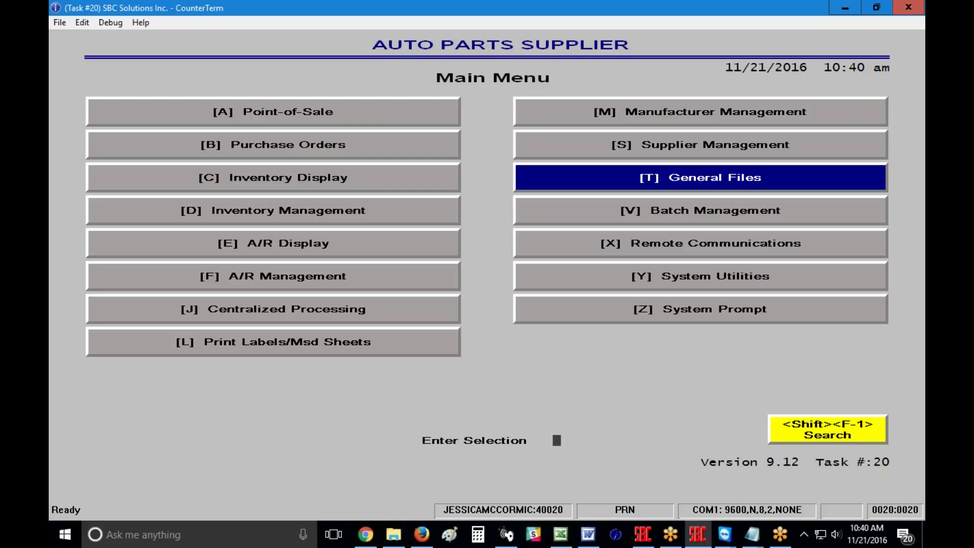
# Go through General Files and Miscellaneous Files to reach the Employee Information File menu.
pyautogui.click(728, 190)
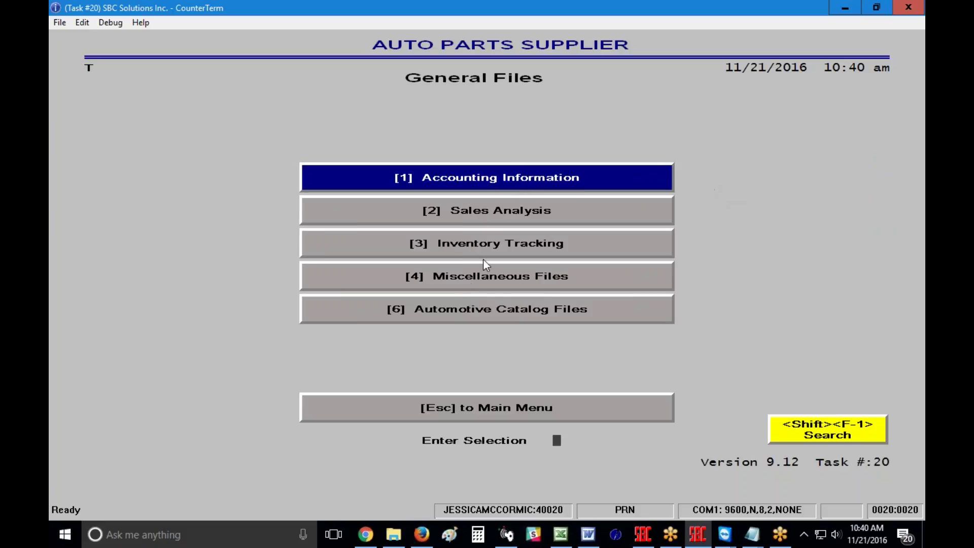
pyautogui.click(519, 284)
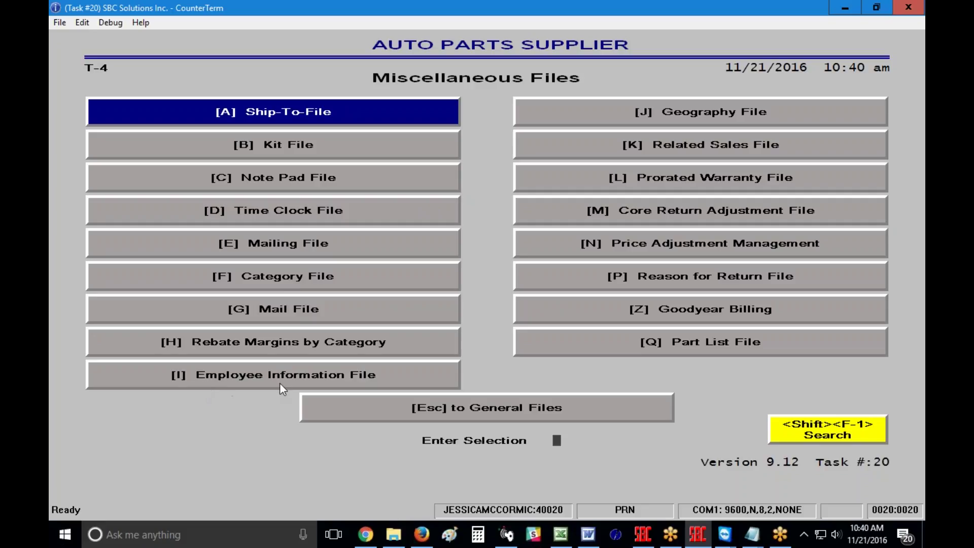
pyautogui.click(299, 385)
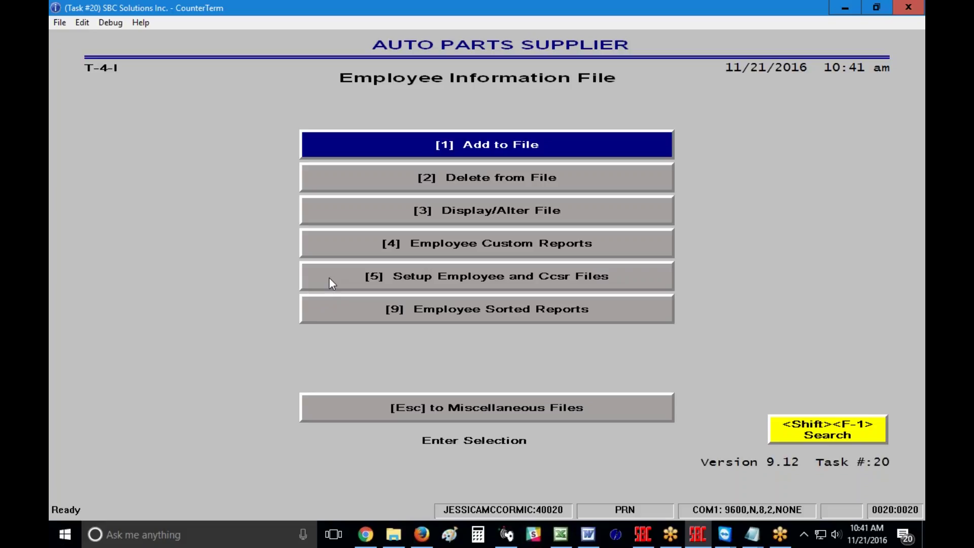
# Start Setup Employee and CCSR Files for store 1 and reach the blank add-employee form.
pyautogui.click(329, 277)
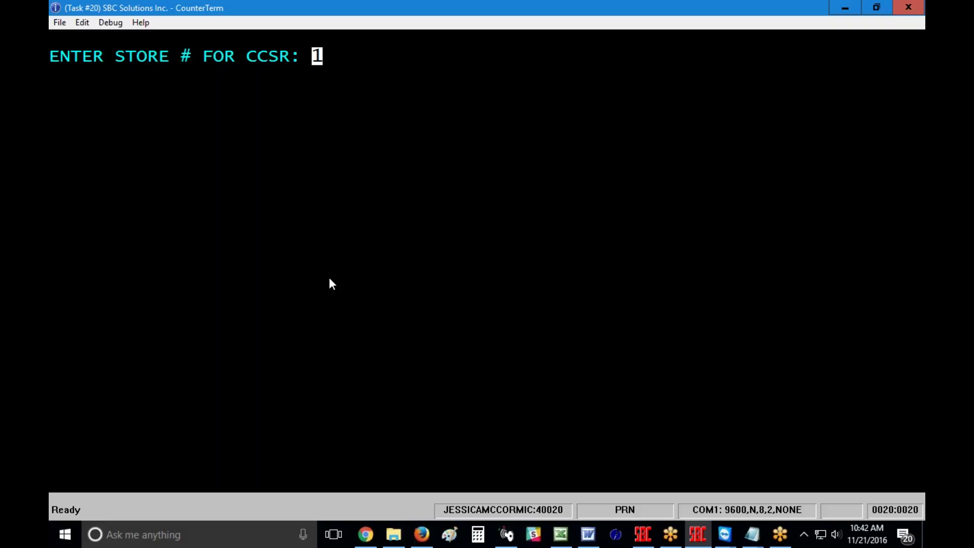
pyautogui.press('Return')
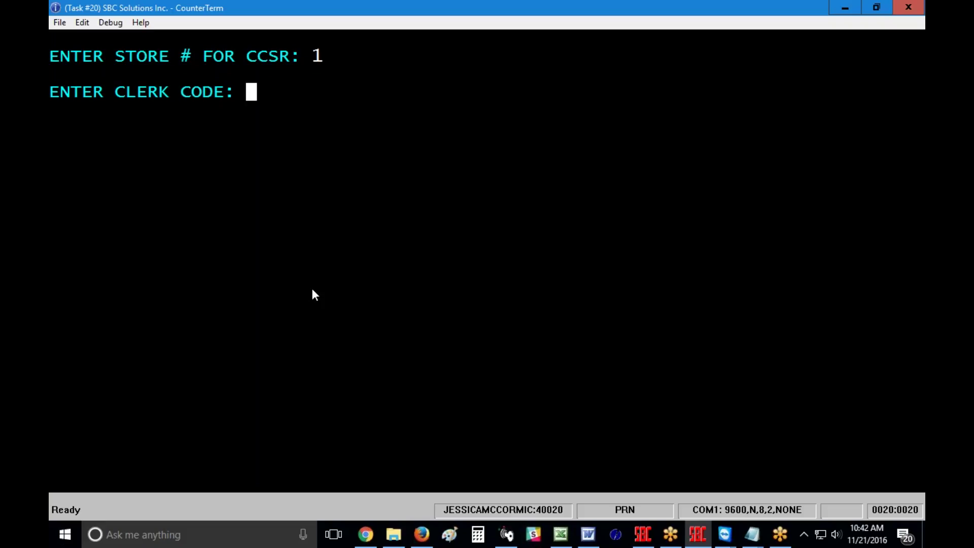
pyautogui.press('Return')
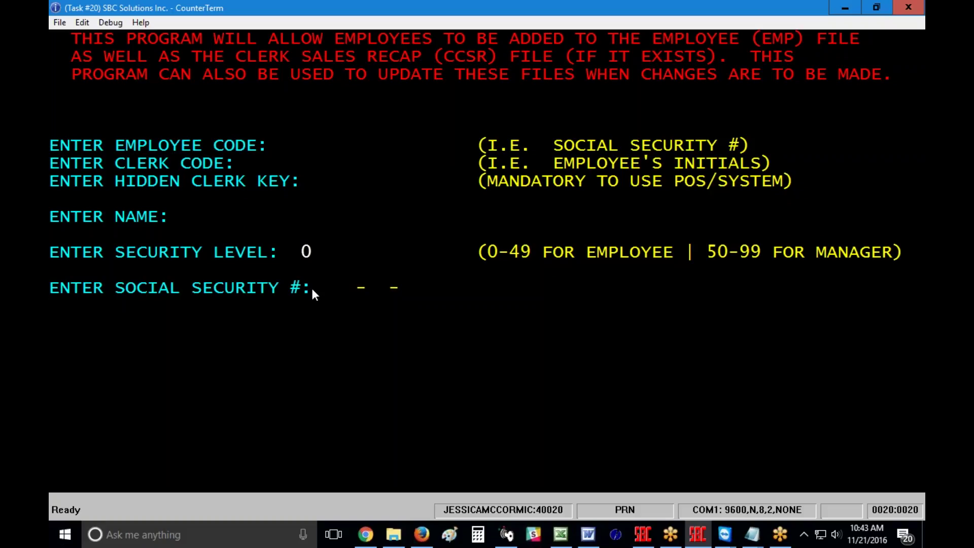
# Enter the new employee's code, correcting the mistyped entry to its seven-digit value.
pyautogui.write('20161')
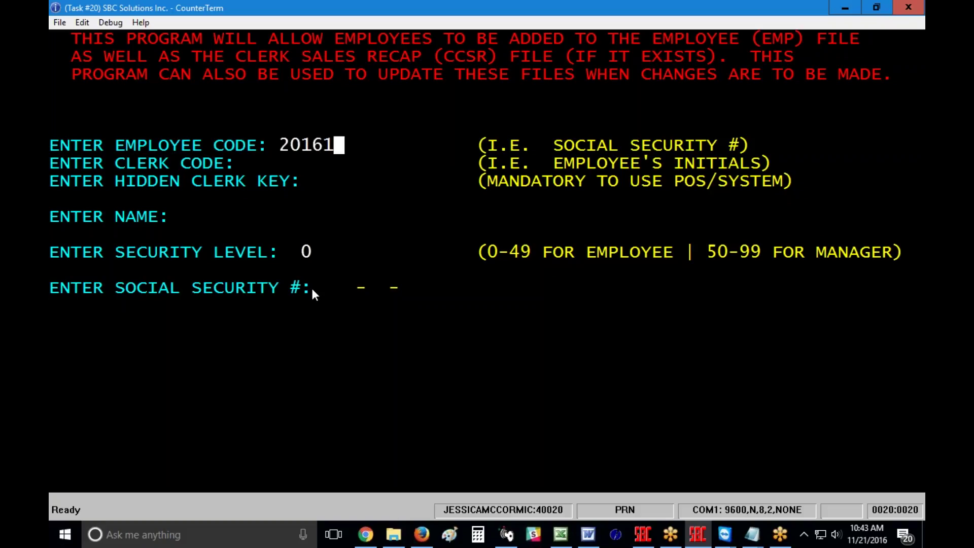
pyautogui.write('1211')
pyautogui.press('Return')
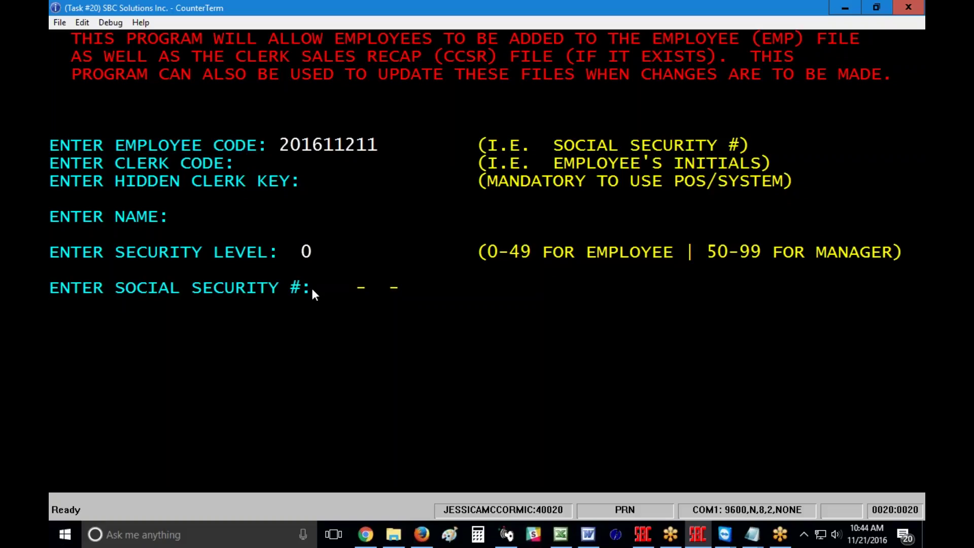
pyautogui.press('Up')
pyautogui.write('16112')
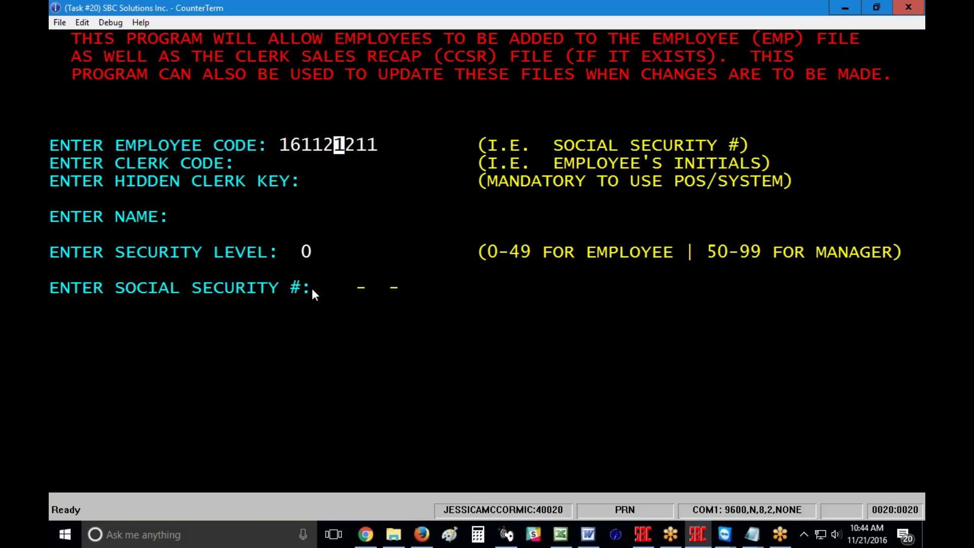
pyautogui.press('Delete')
pyautogui.press('Delete')
pyautogui.press('Return')
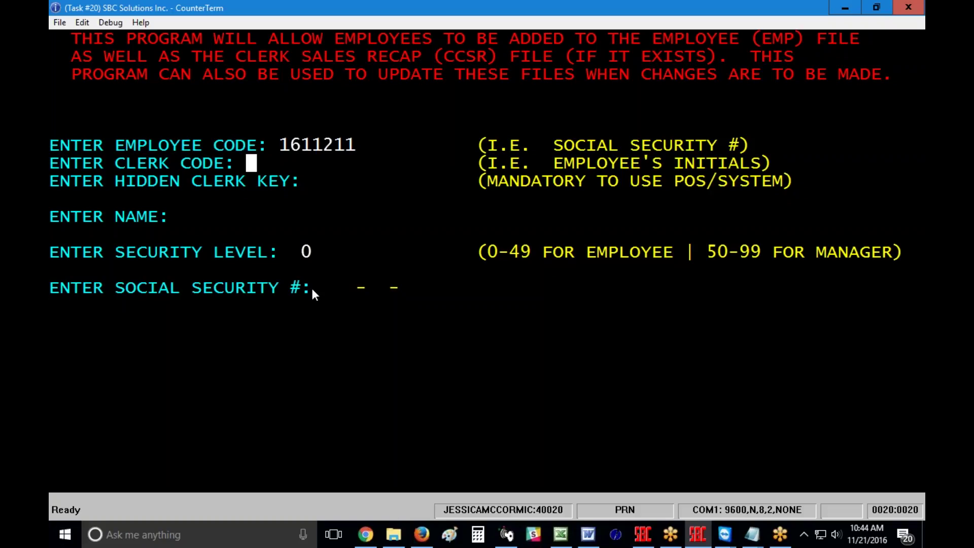
# Enter the employee's clerk initials and a hidden clerk key.
pyautogui.press('Return')
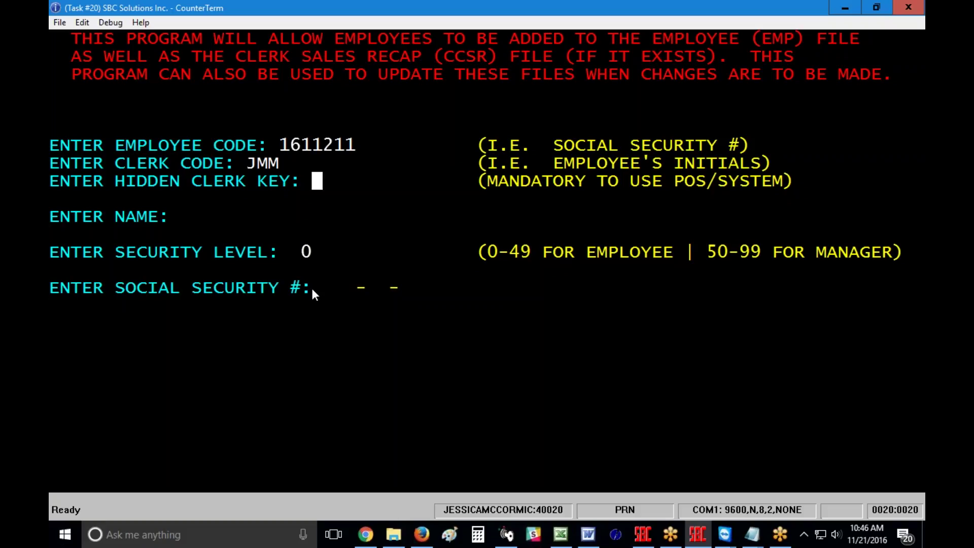
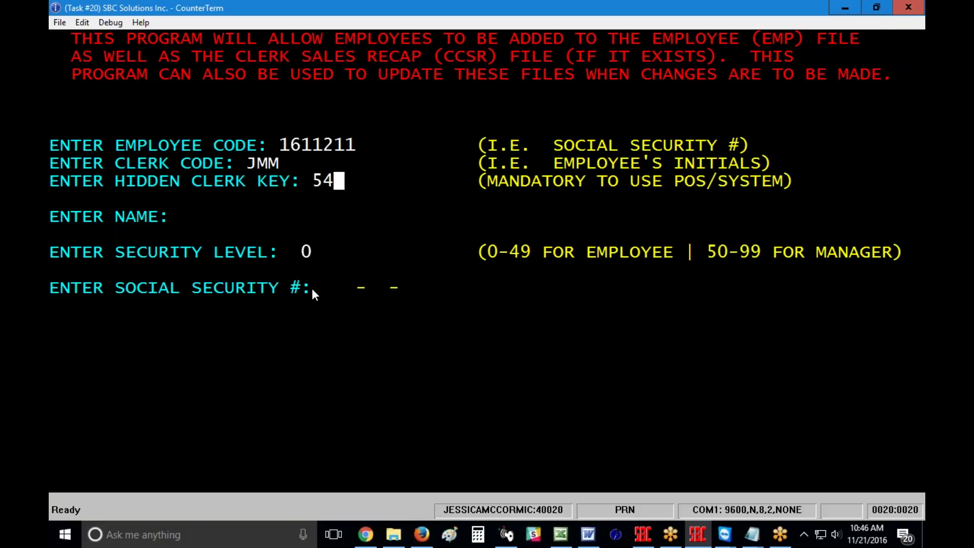
pyautogui.press('Return')
# Re-enter a different hidden clerk key and clear the key-already-in-use warning.
pyautogui.press('Up')
pyautogui.press('Return')
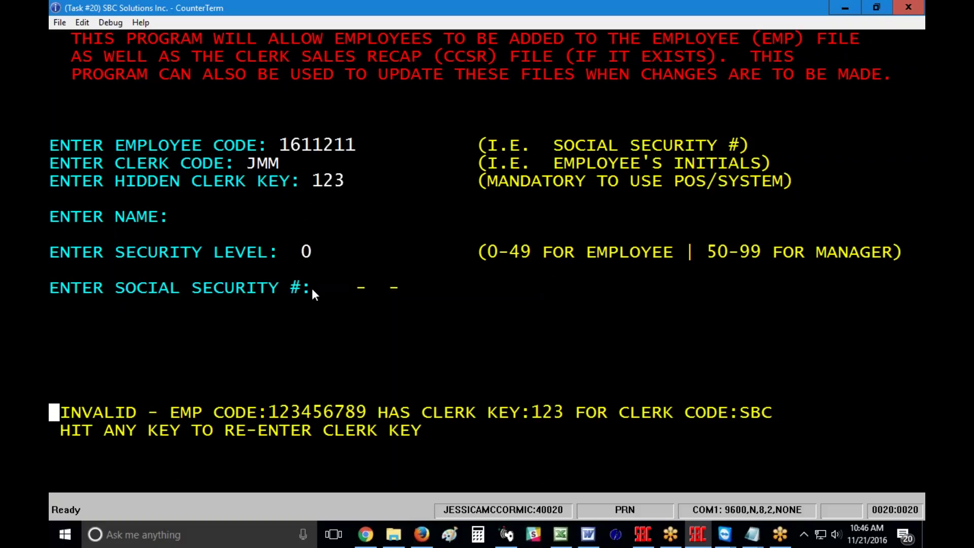
pyautogui.press('Return')
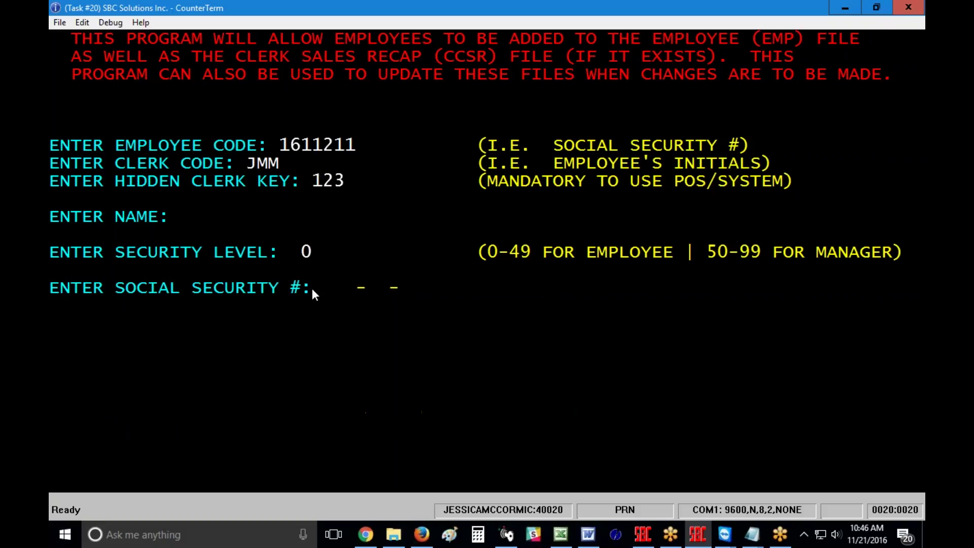
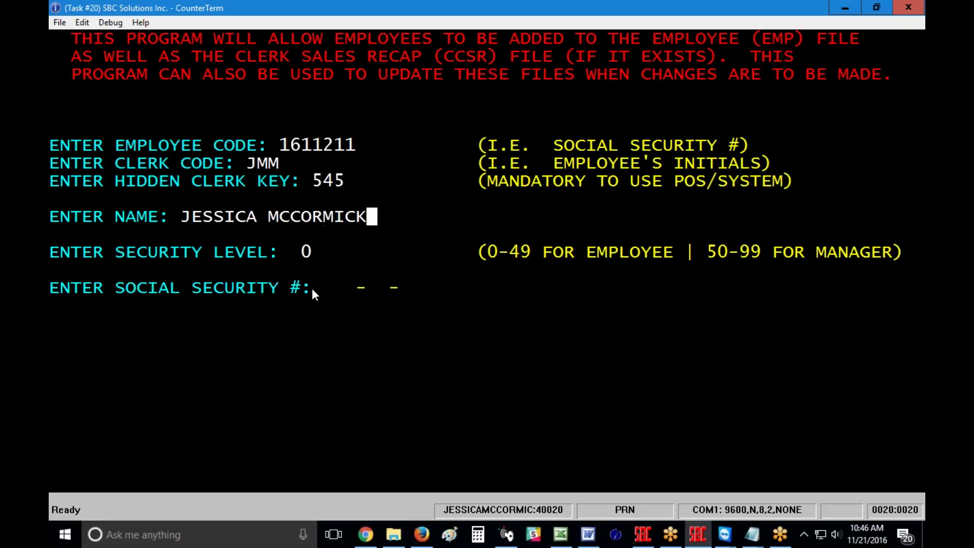
# Enter an accepted hidden clerk key and the employee's full name.
pyautogui.press('Return')
pyautogui.press('Return')
pyautogui.press('Return')
pyautogui.press('Return')
pyautogui.press('Return')
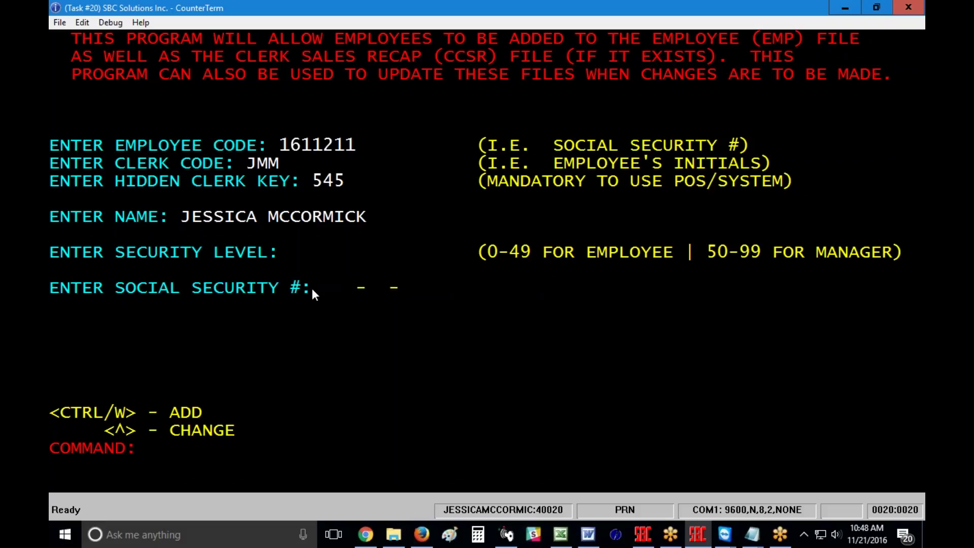
# Add the employee record with Ctrl+W, then choose Display/Alter File from the employee menu.
pyautogui.hotkey('ctrl', 'w')
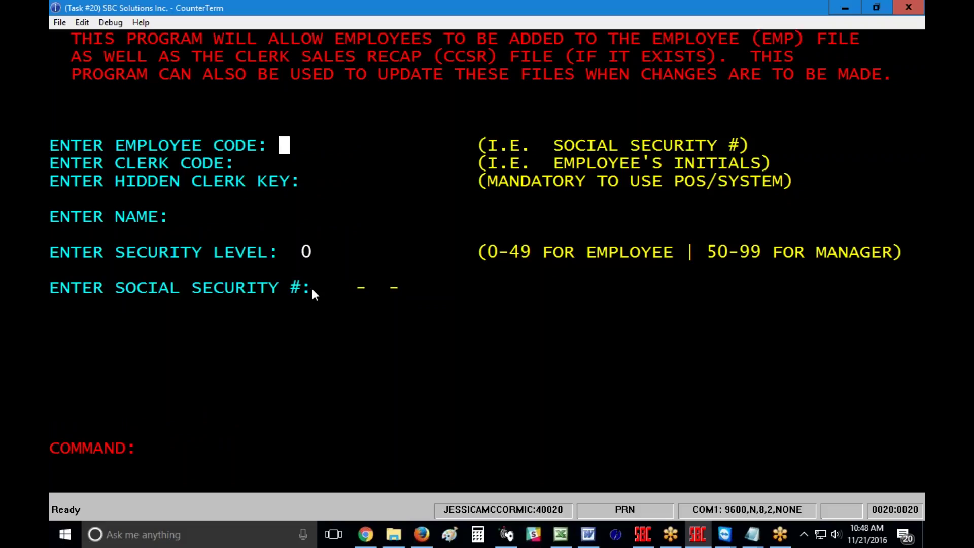
pyautogui.press('Escape')
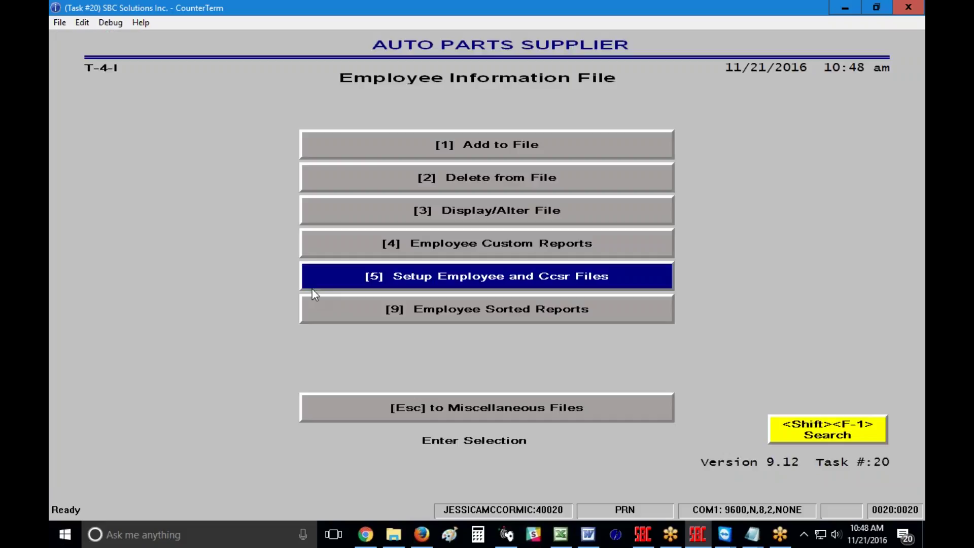
pyautogui.press('Up')
pyautogui.press('Up')
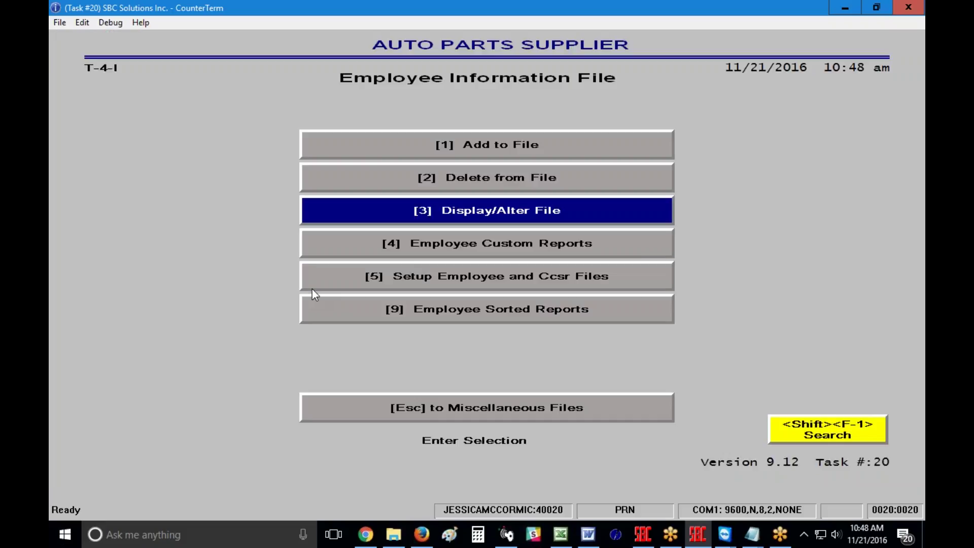
pyautogui.press('Return')
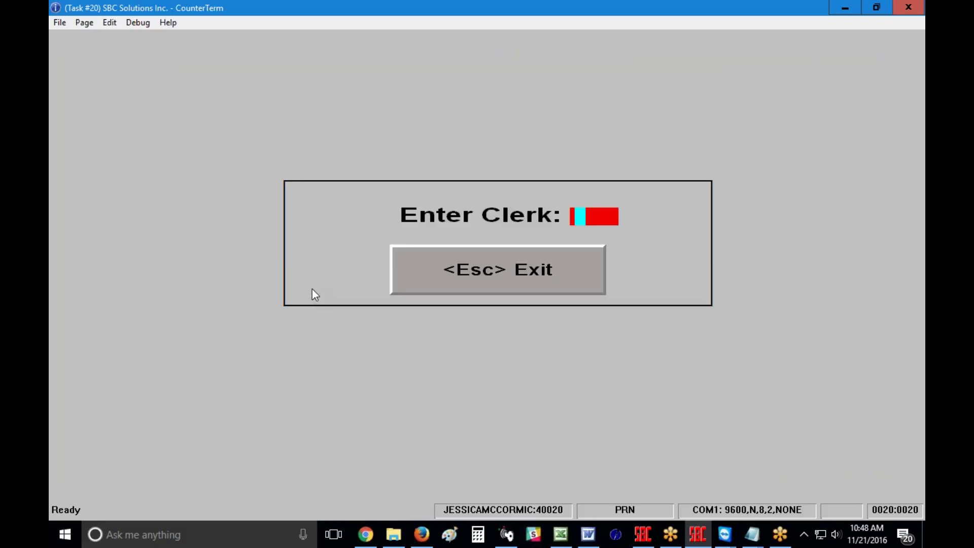
# Enter the clerk code at the Enter Clerk prompt to open Employee Information.
pyautogui.write('**')
pyautogui.press('Return')
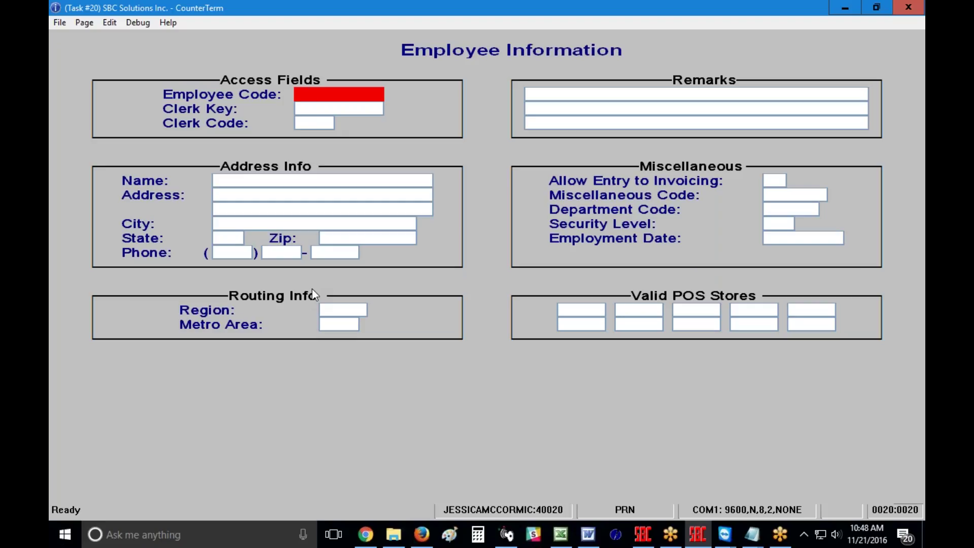
# Load the saved employee's record by entering their employee code.
pyautogui.write('1611211')
pyautogui.press('Return')
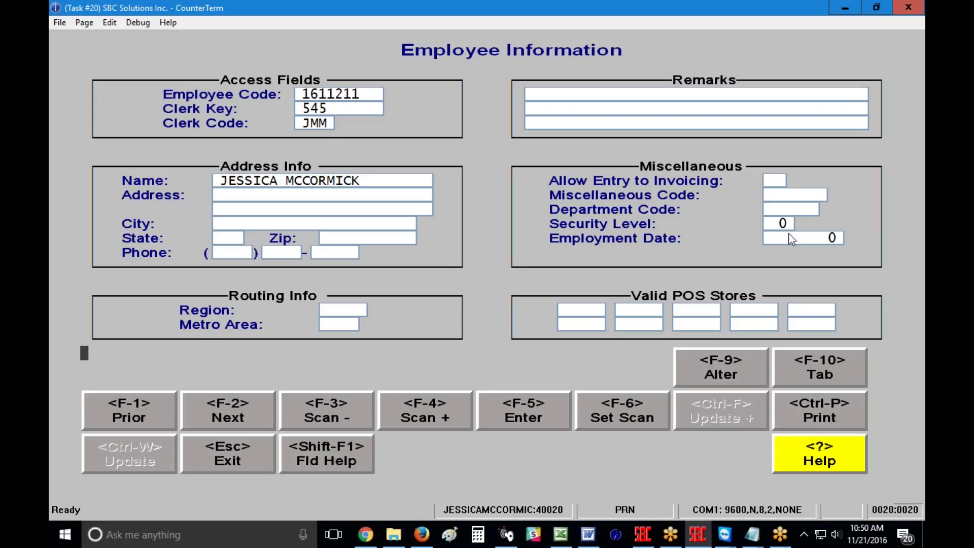
# Put the record in Alter mode with F9 and move down to Allow Entry to Invoicing.
pyautogui.press('F9')
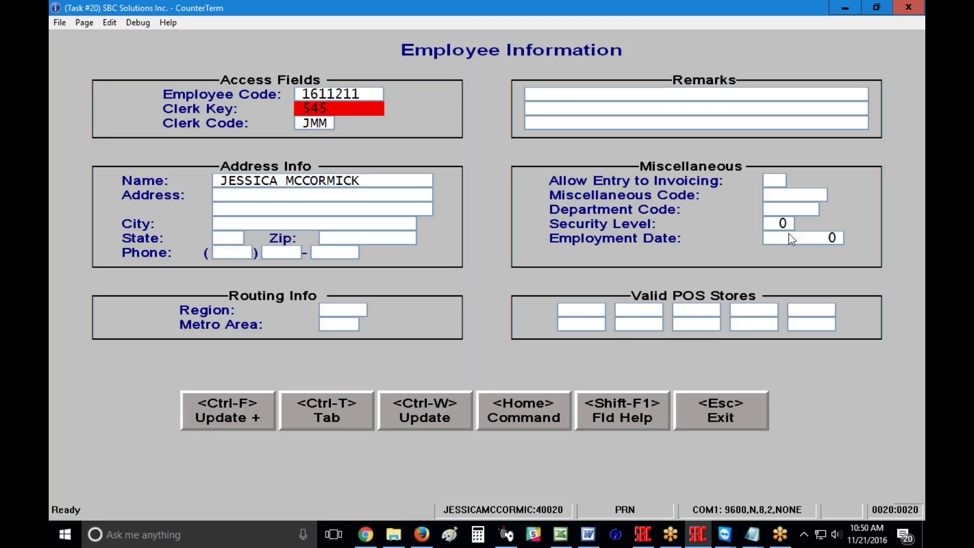
pyautogui.press('Tab')
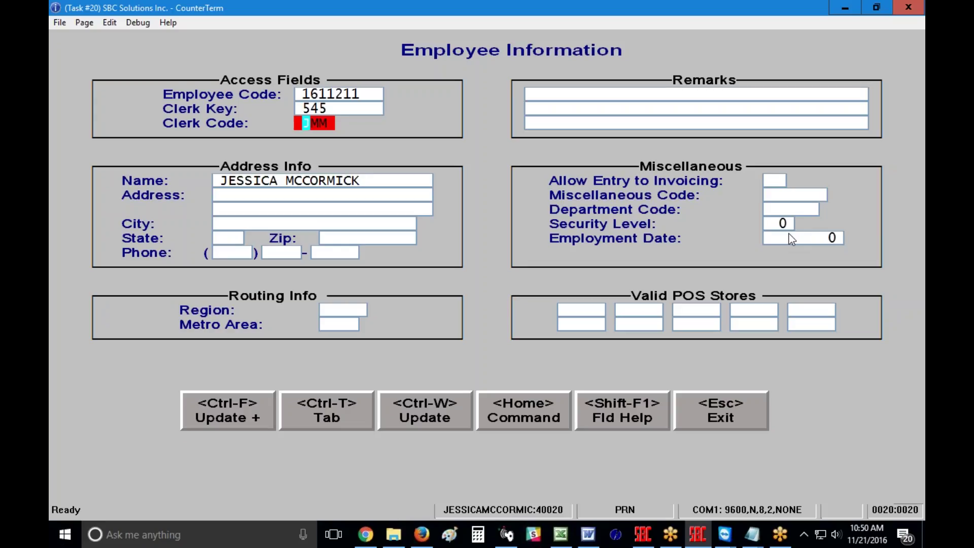
pyautogui.press('Return')
pyautogui.press('Return')
pyautogui.press('Return')
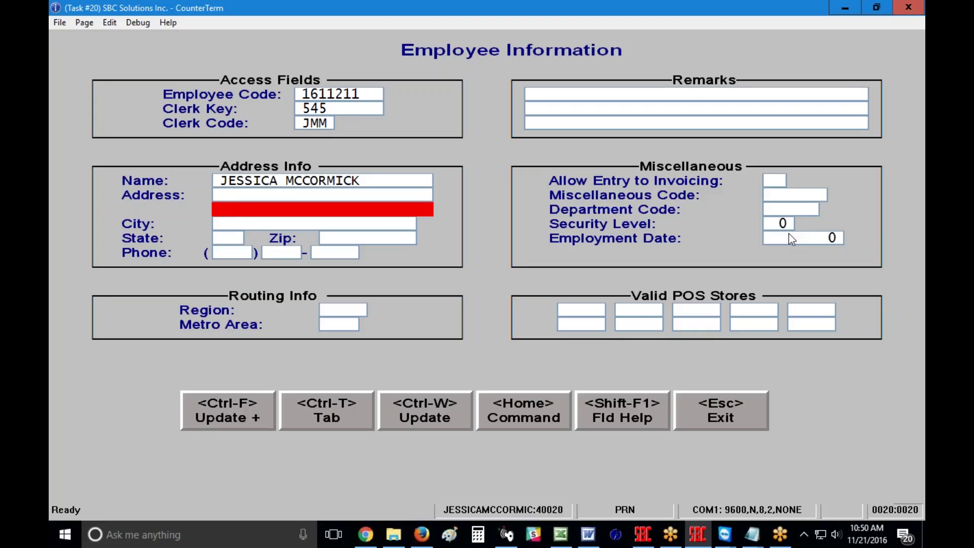
pyautogui.press('Return')
pyautogui.press('Return')
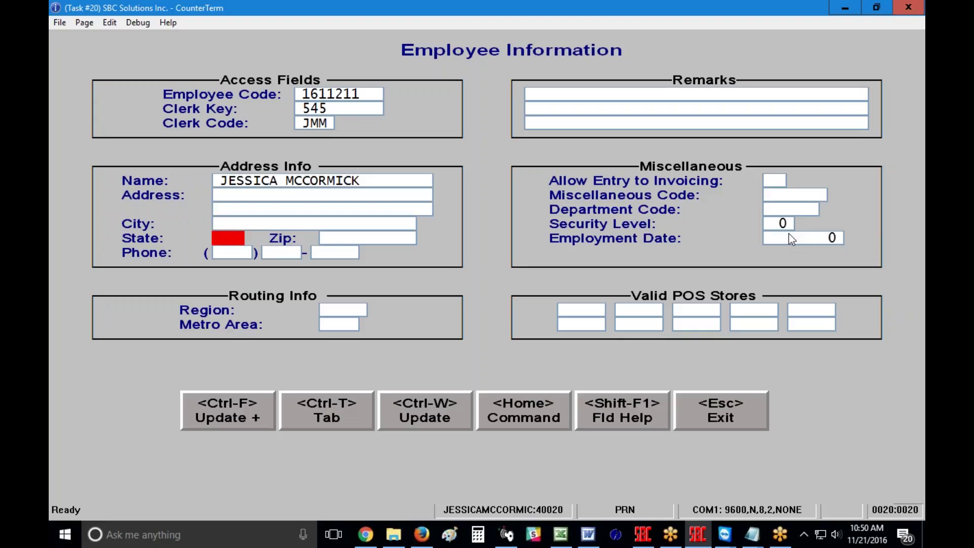
pyautogui.press('Return')
pyautogui.press('Return')
pyautogui.press('Return')
pyautogui.press('Return')
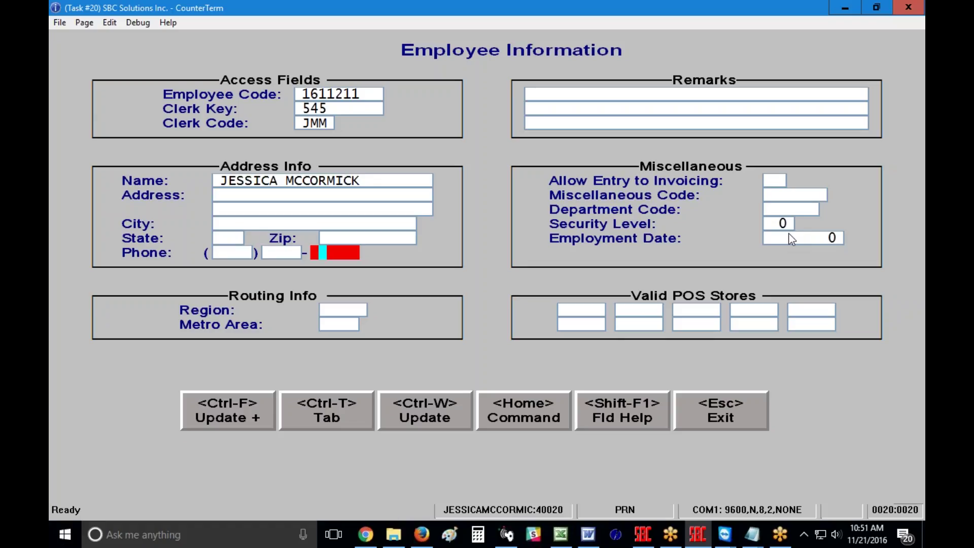
pyautogui.press('Tab')
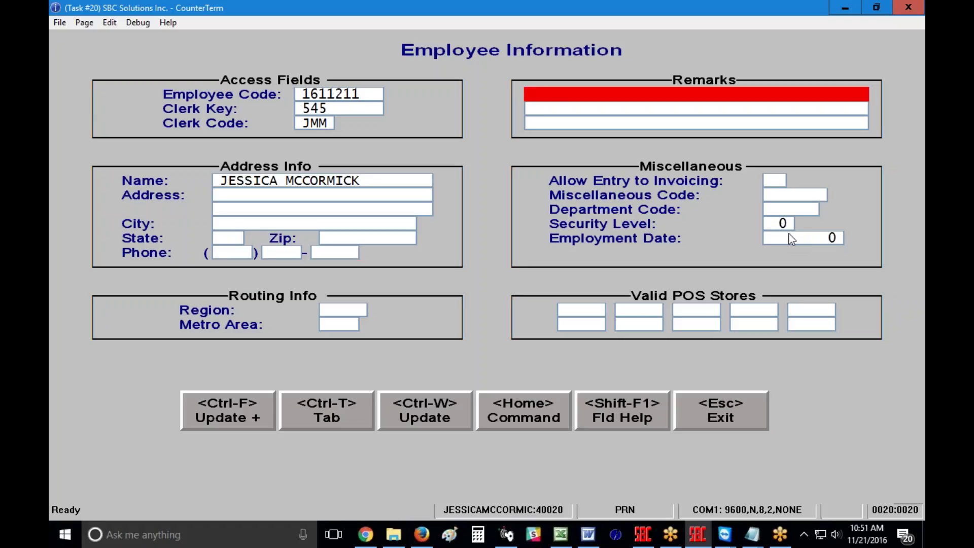
pyautogui.press('Tab')
pyautogui.press('Tab')
pyautogui.press('Tab')
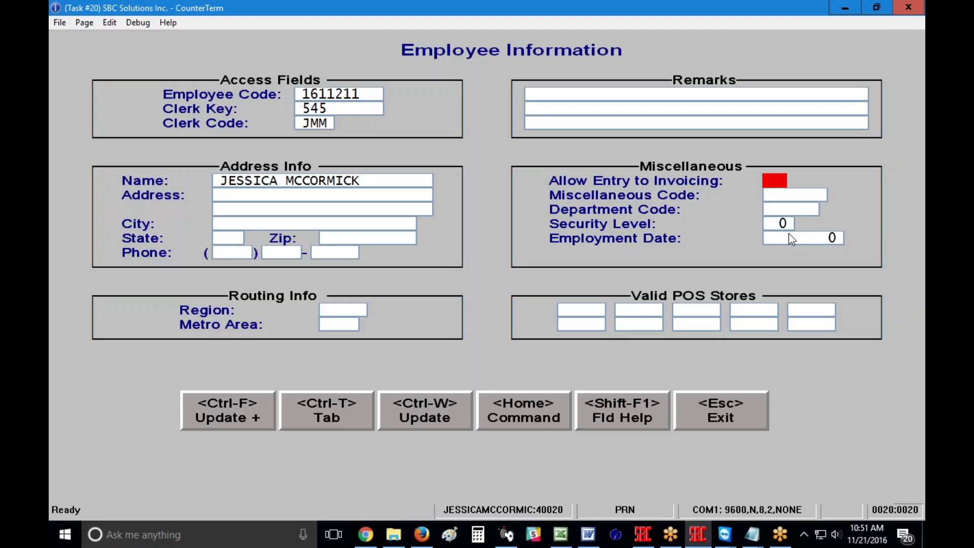
pyautogui.write('N')
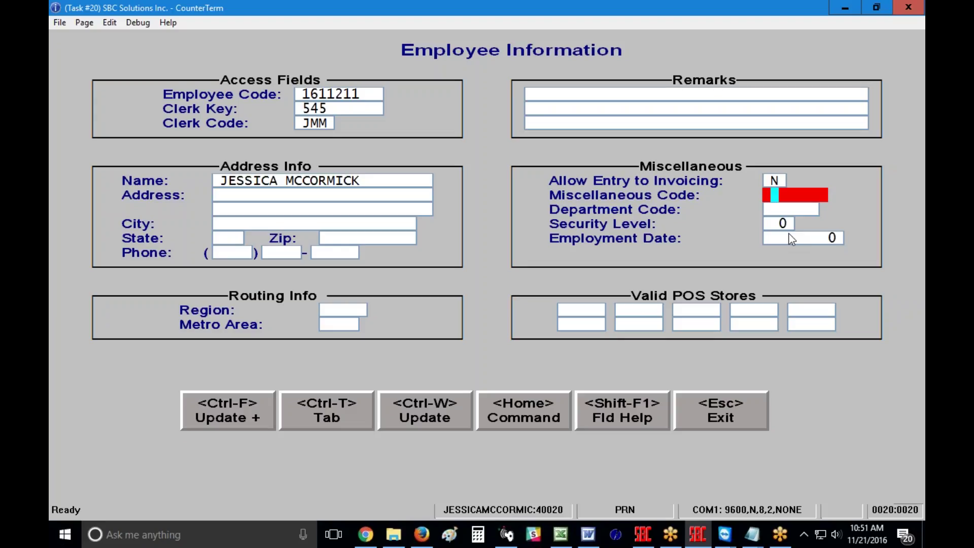
pyautogui.press('Up')
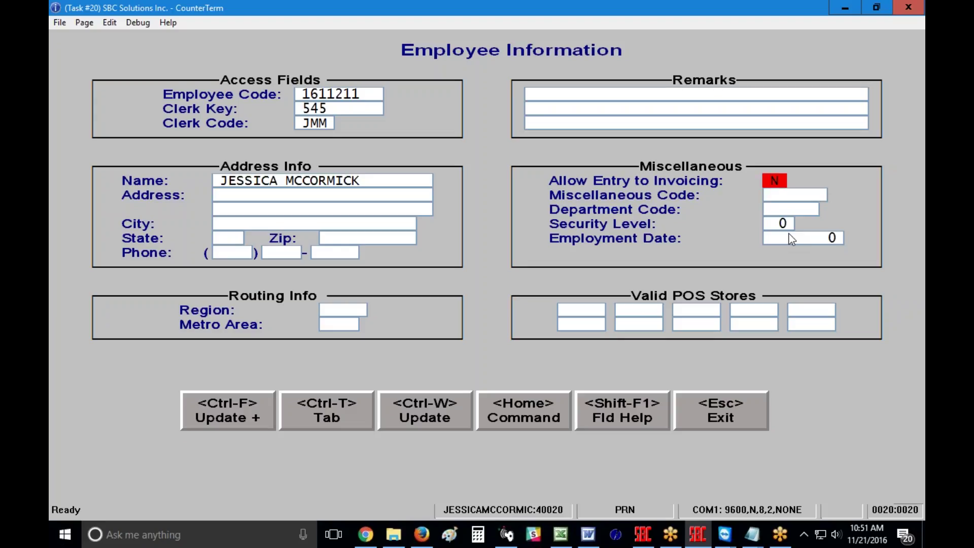
pyautogui.press('Down')
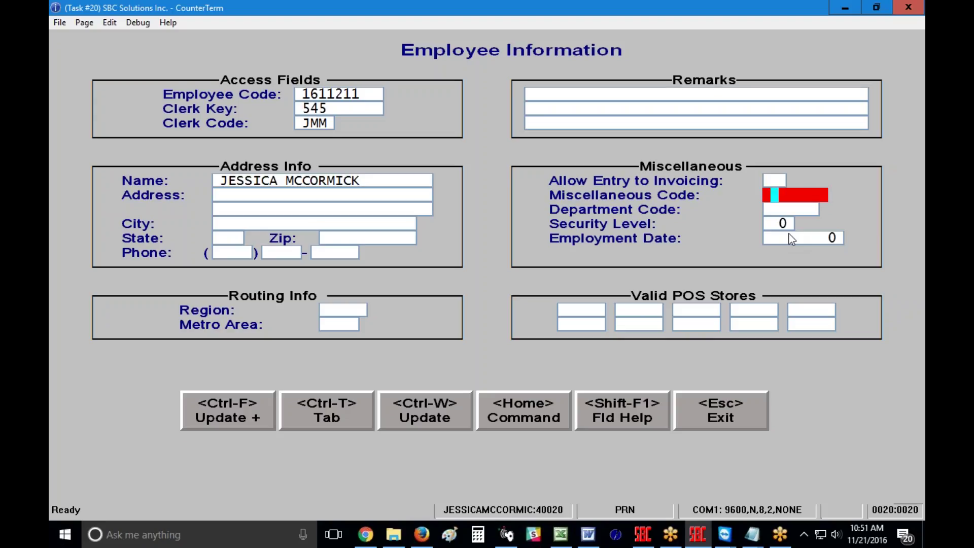
pyautogui.press('Return')
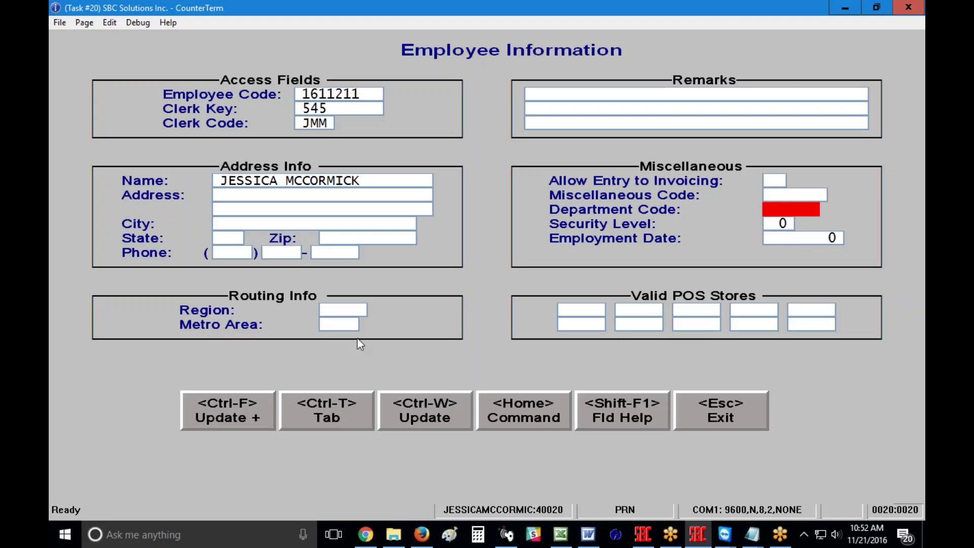
pyautogui.click(333, 310)
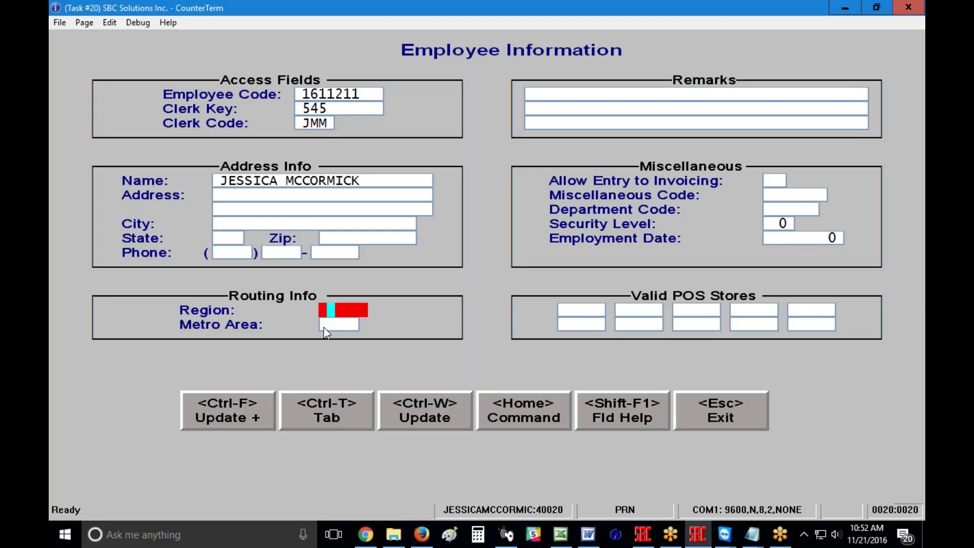
pyautogui.click(329, 325)
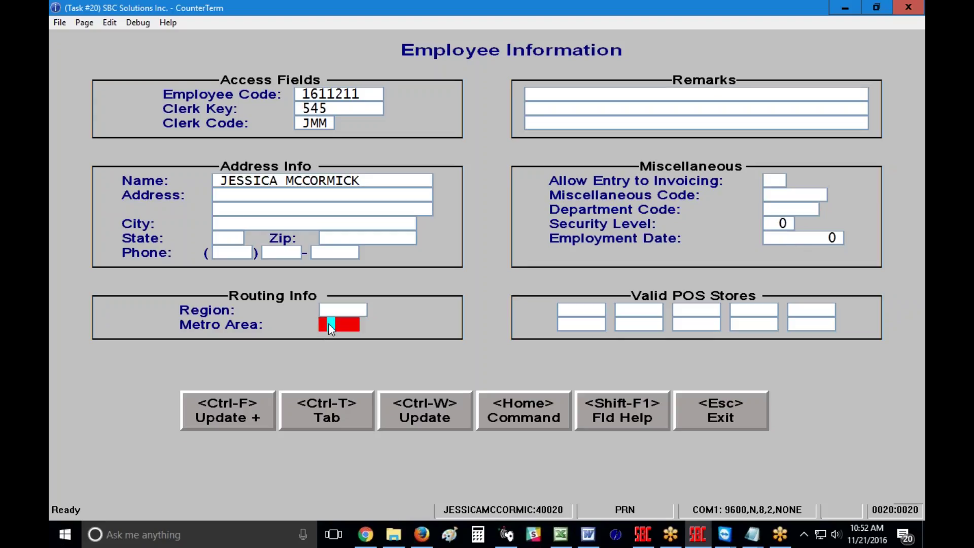
pyautogui.click(786, 210)
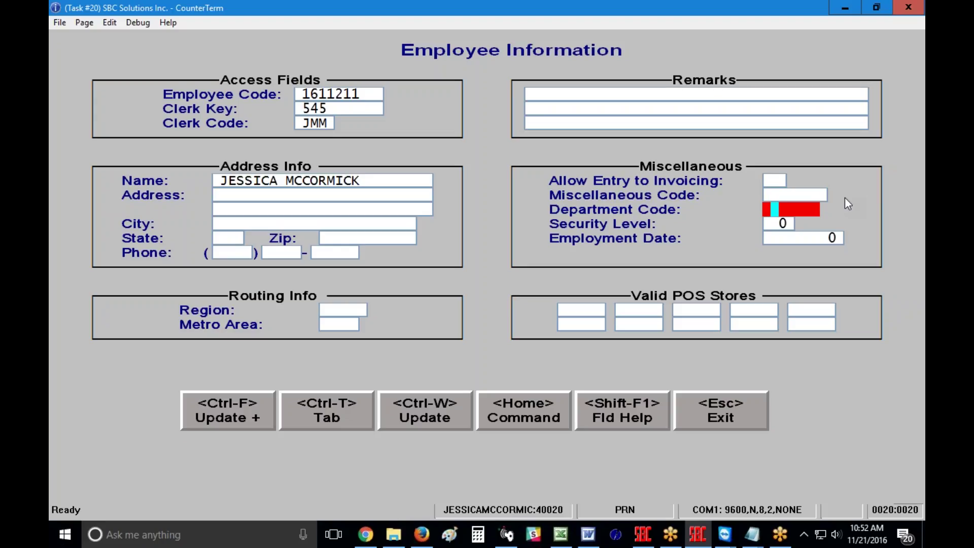
# Move past security level, employment date and region, save the record, and exit to the menu.
pyautogui.press('Return')
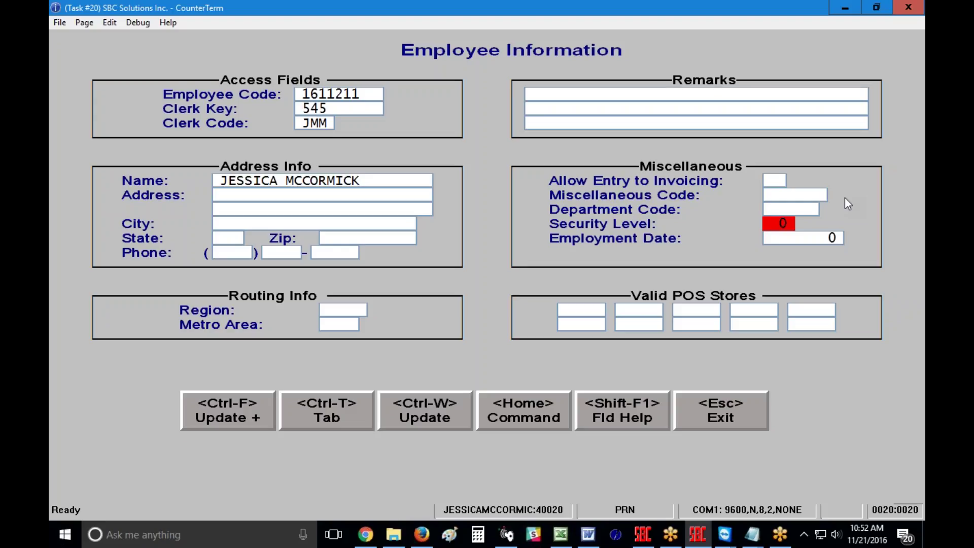
pyautogui.press('Return')
pyautogui.press('Return')
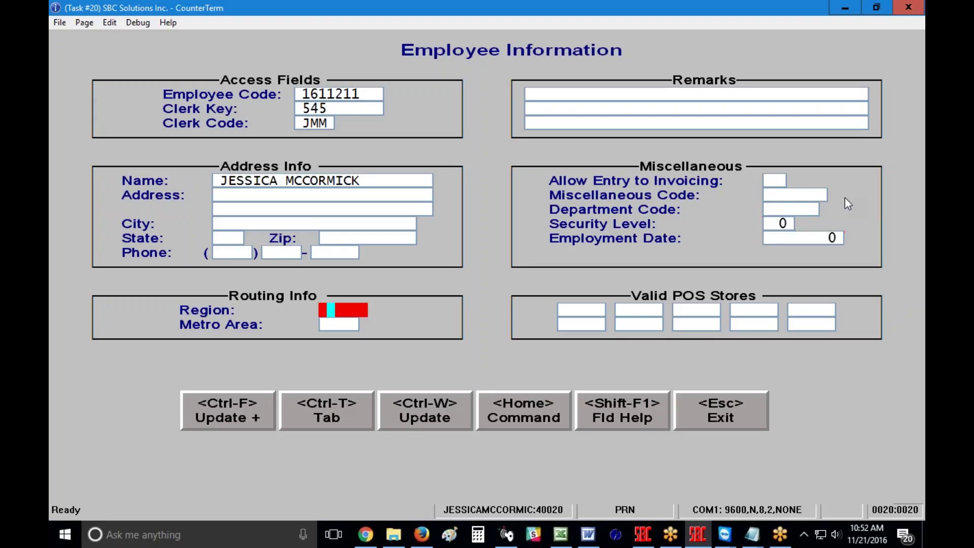
pyautogui.press('Return')
pyautogui.press('Return')
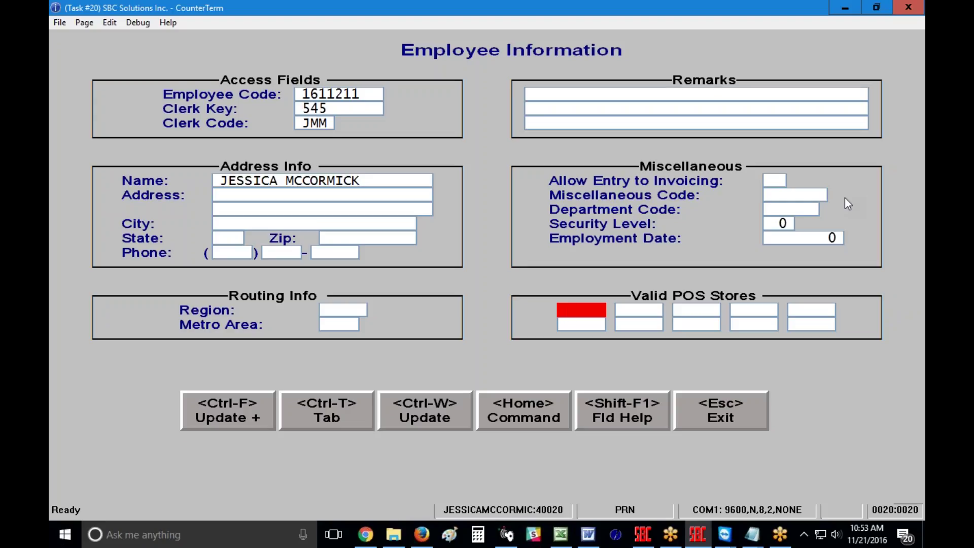
pyautogui.click(424, 419)
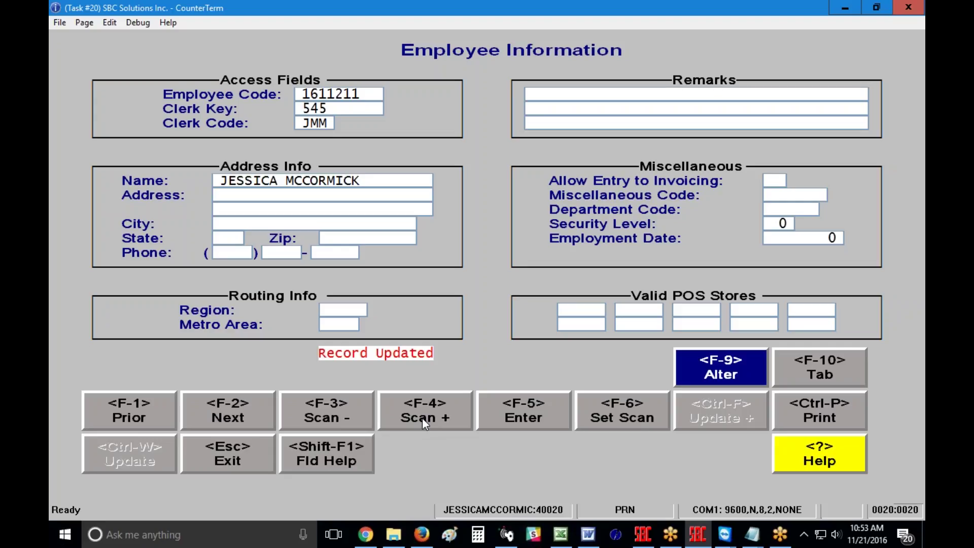
pyautogui.press('Escape')
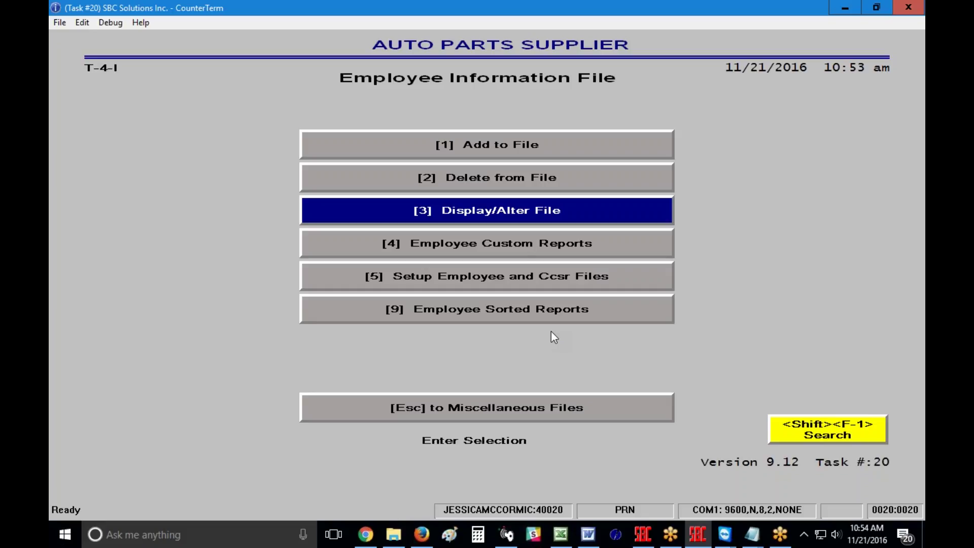
pyautogui.click(492, 152)
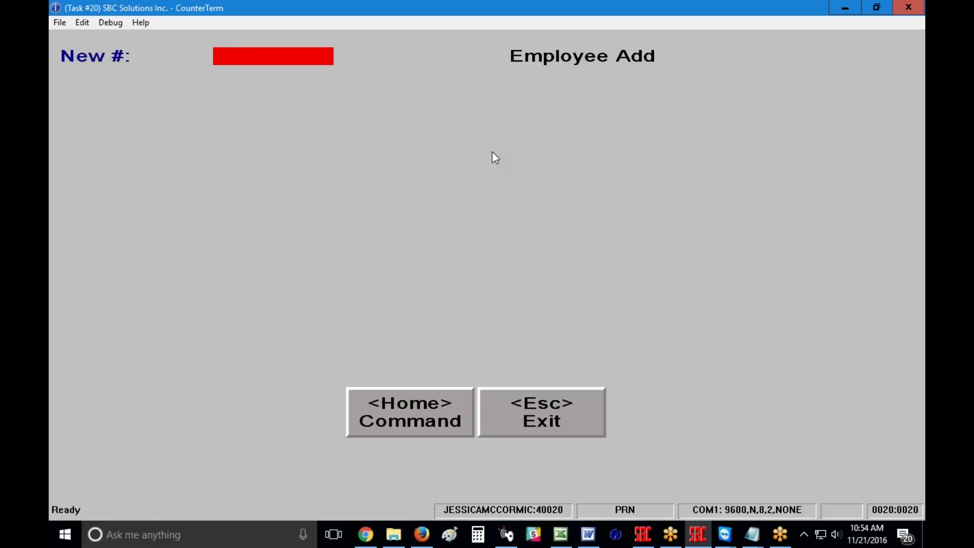
pyautogui.press('Escape')
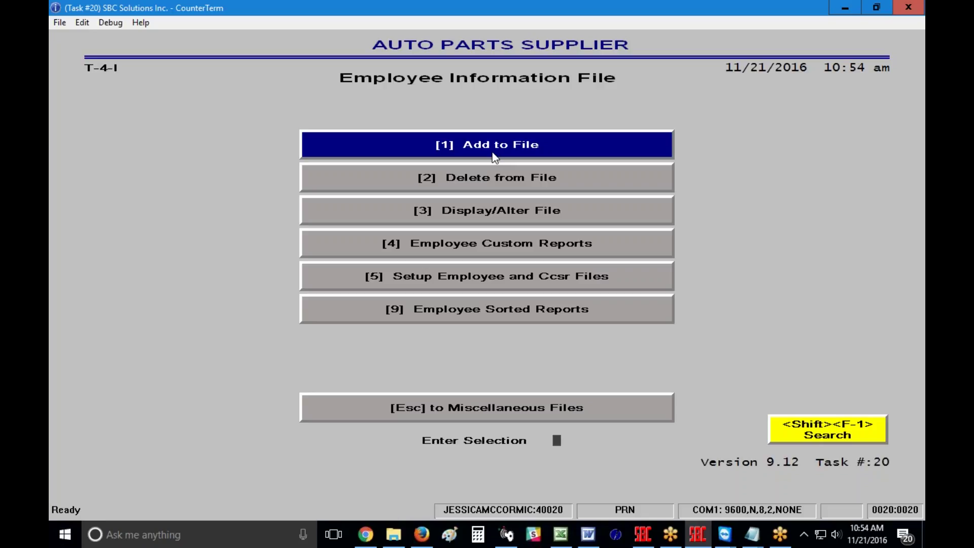
# Go from General Files through Sales Analysis and Clerk Performance Reports to start the Clerk Sales Recap inquiry.
pyautogui.press('Escape')
pyautogui.press('Escape')
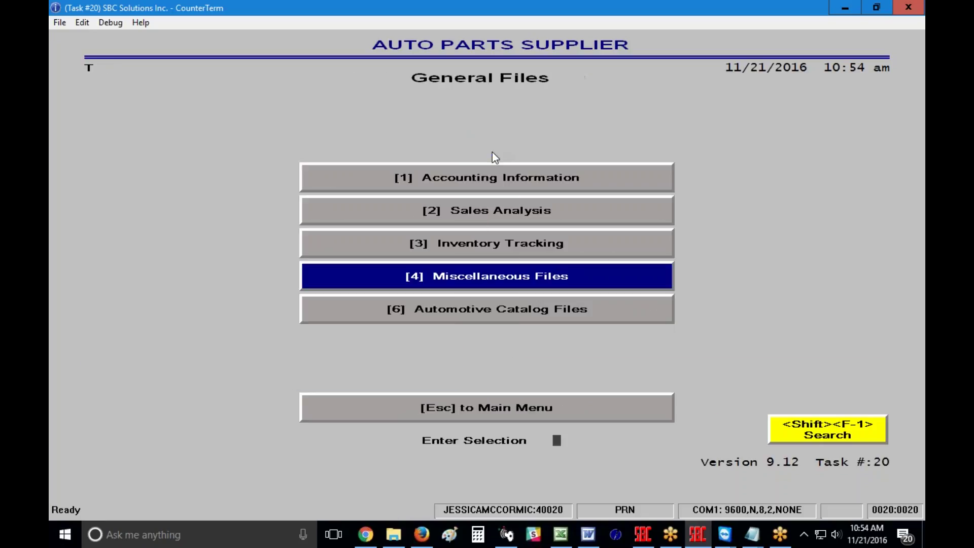
pyautogui.press('Up')
pyautogui.press('Up')
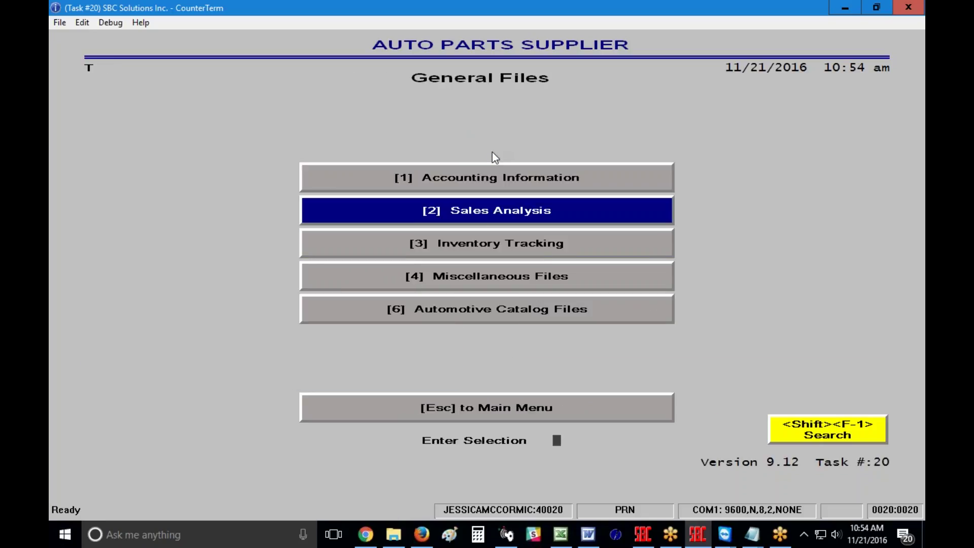
pyautogui.press('Return')
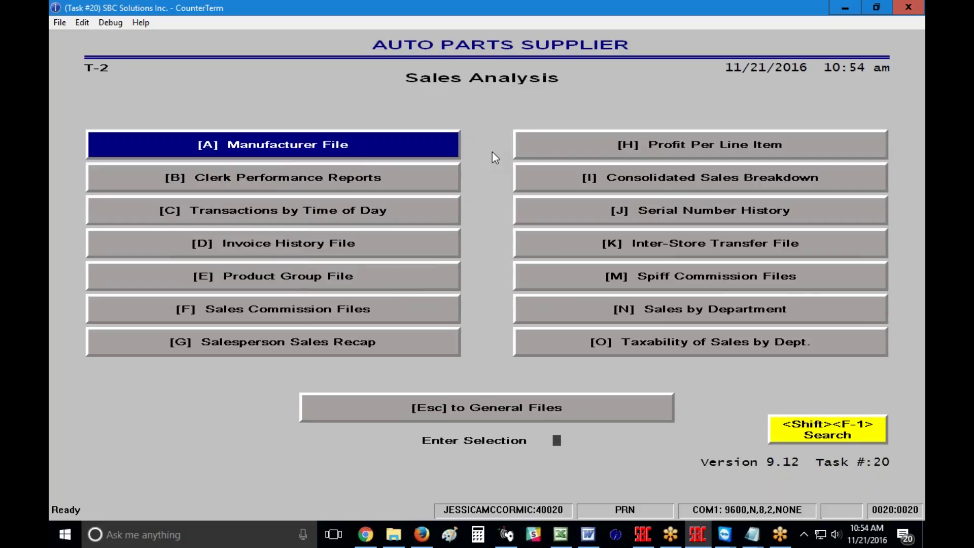
pyautogui.press('Down')
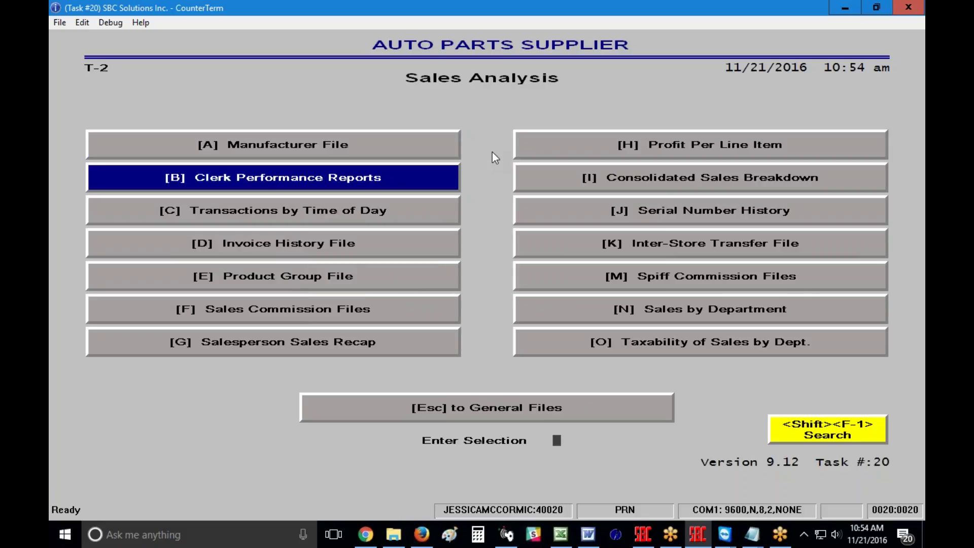
pyautogui.press('Return')
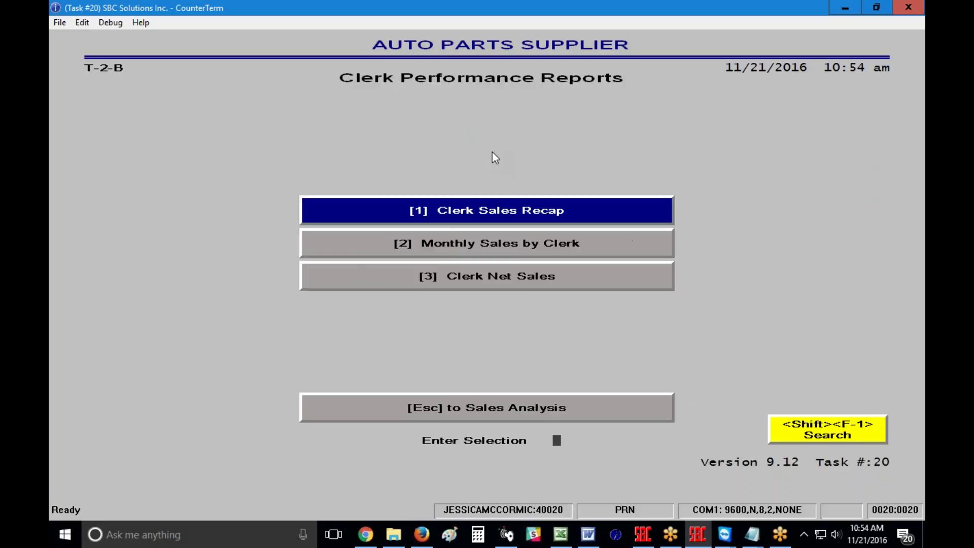
pyautogui.press('Return')
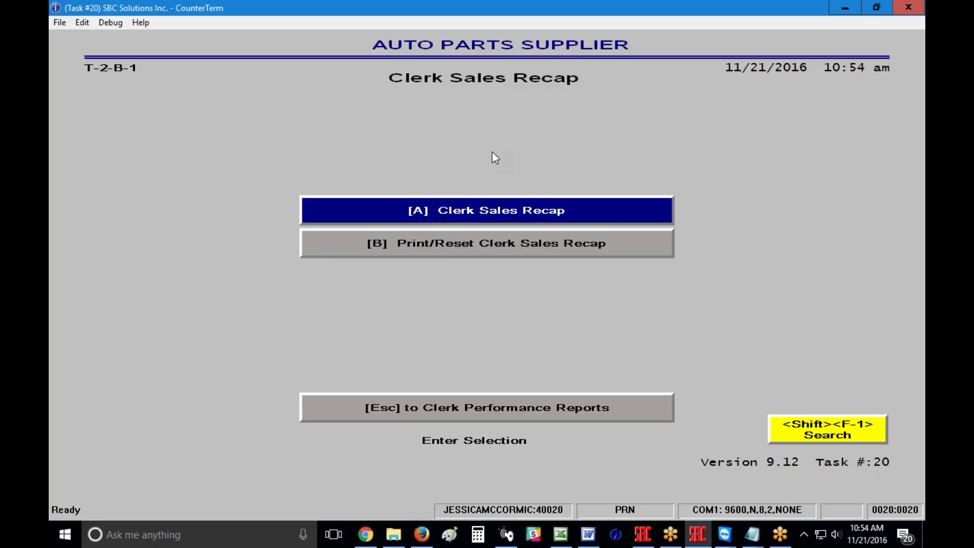
pyautogui.press('Return')
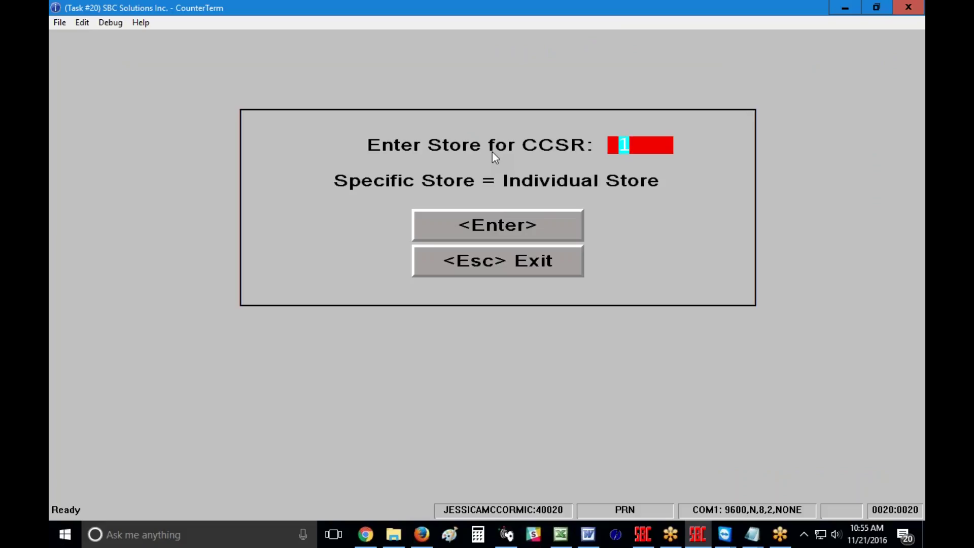
# Accept store 1 and show clerk 545's Today, M-T-D and Y-T-D totals, all zero.
pyautogui.press('Return')
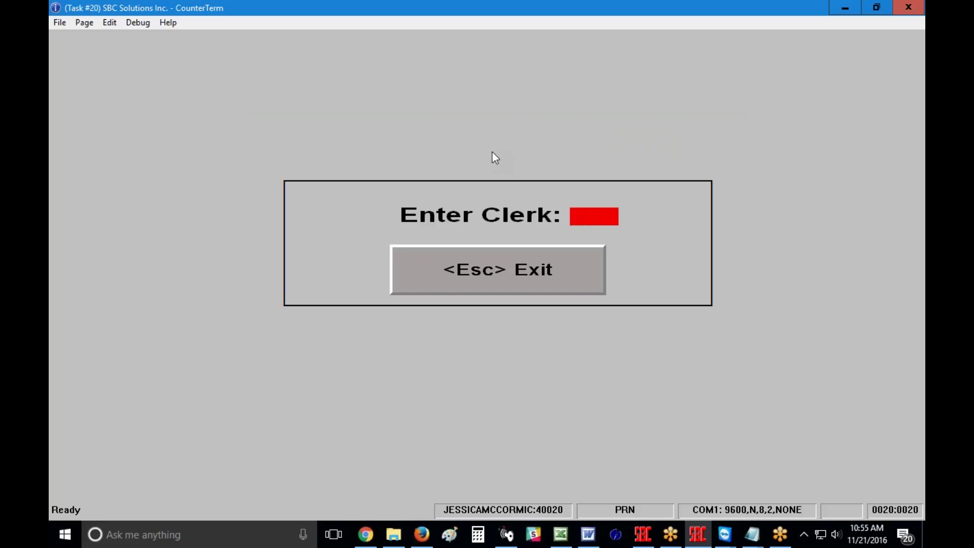
pyautogui.press('Return')
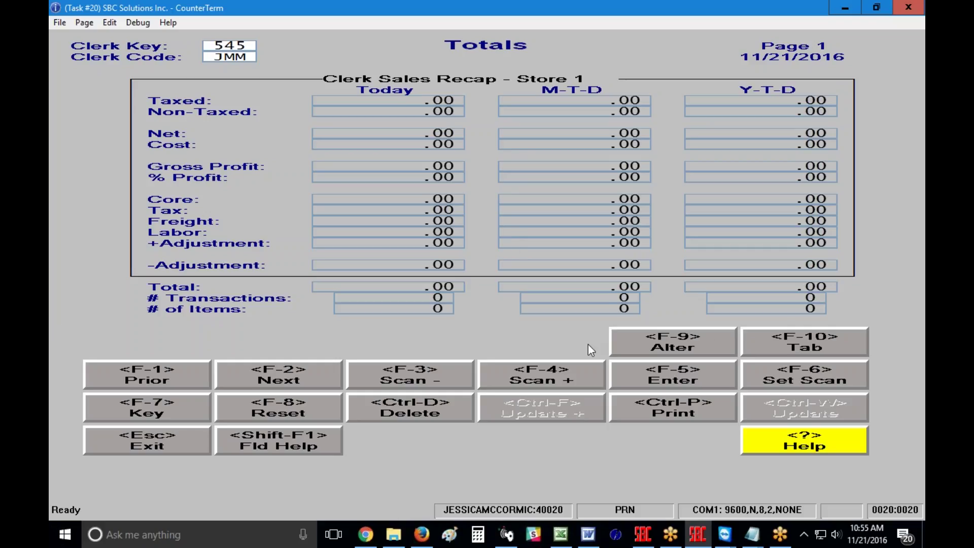
# Review the command help, then look up clerk key 522 and exit after Record not found.
pyautogui.click(790, 440)
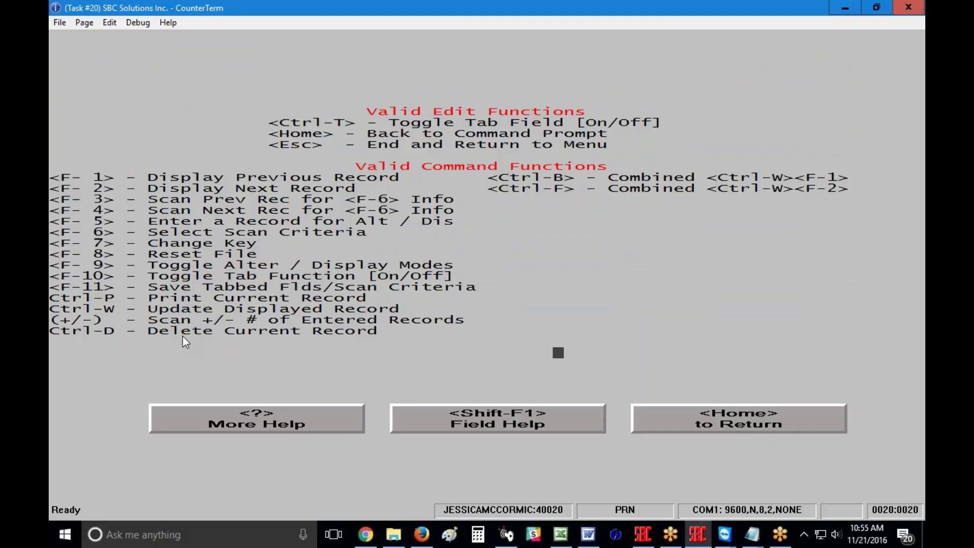
pyautogui.click(746, 427)
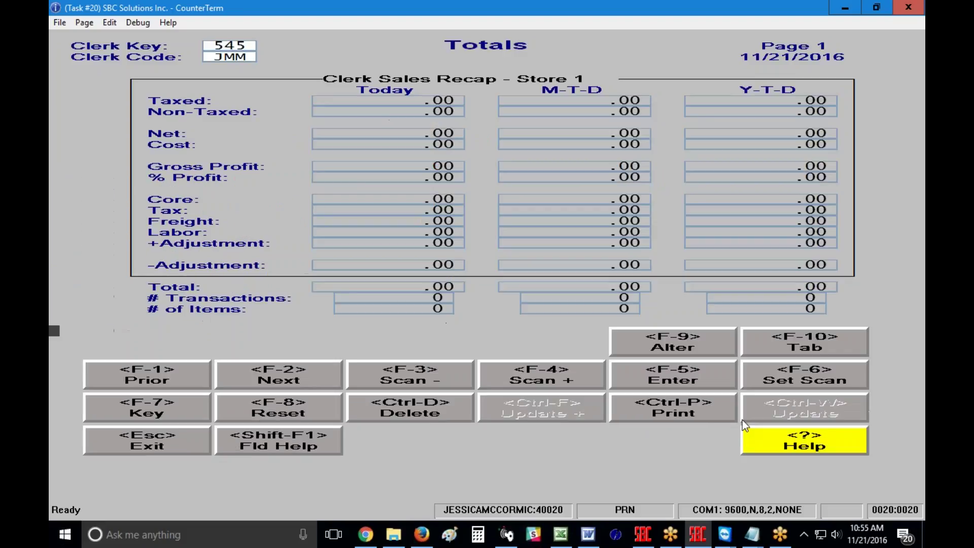
pyautogui.press('F7')
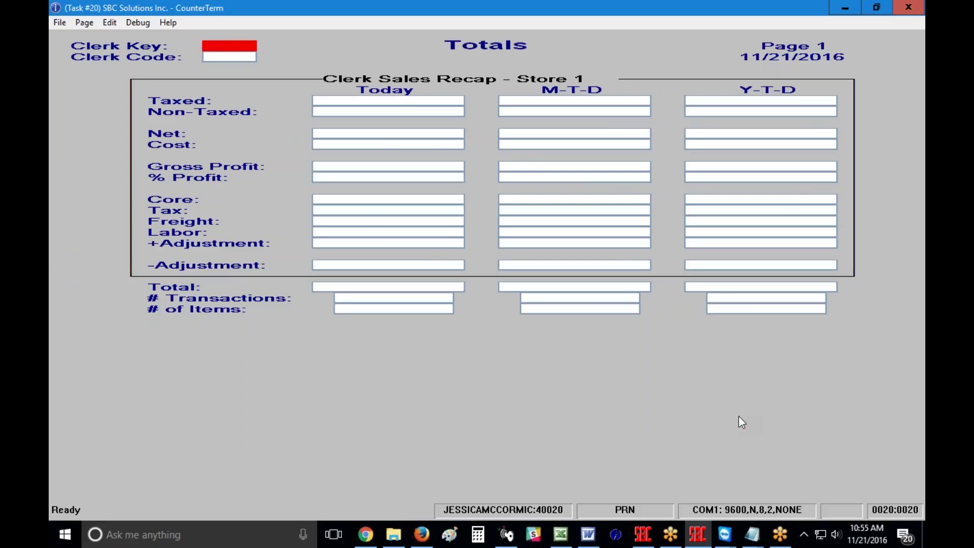
pyautogui.press('Return')
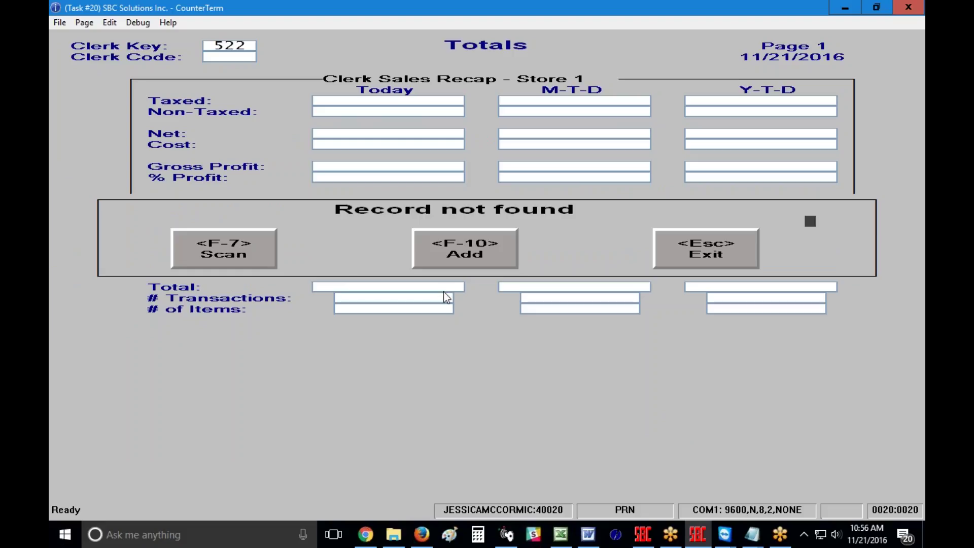
pyautogui.click(707, 252)
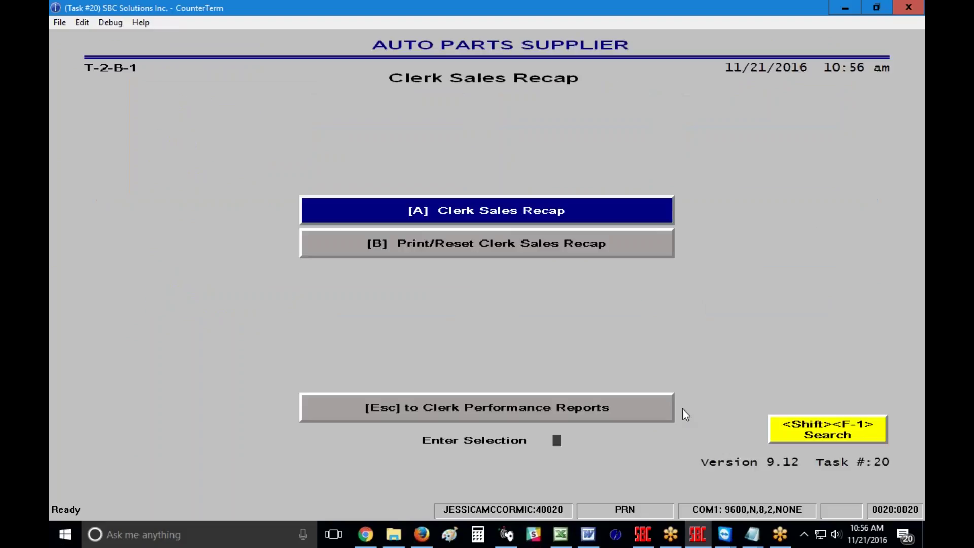